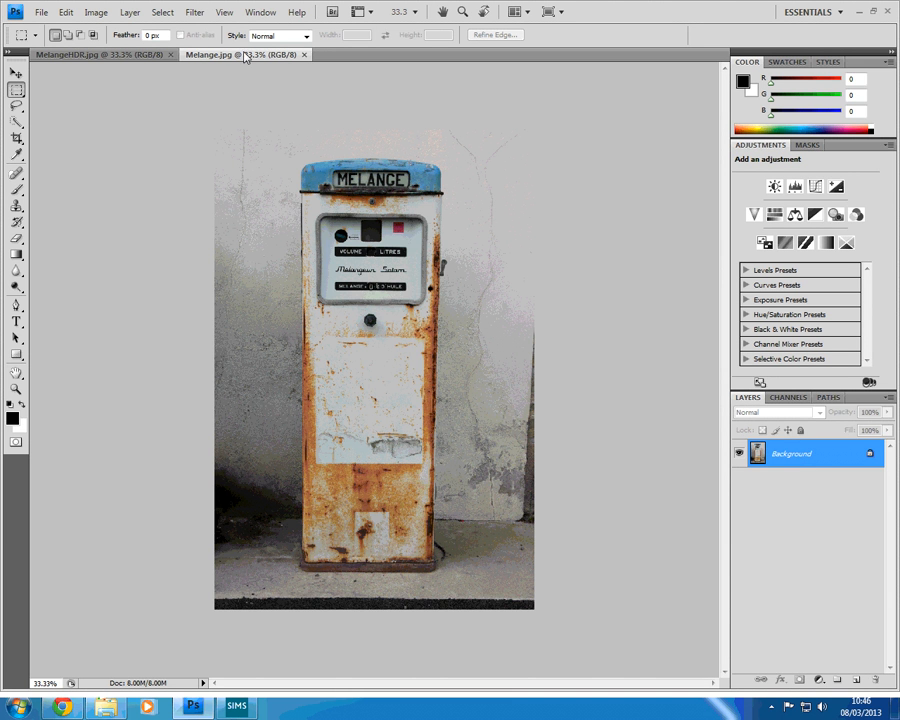
Compare MelangeHDR.jpg with Melange.jpg, and in Melange.jpg duplicate the Background layer as a layer named "Shadow Highlights"
click(127, 58)
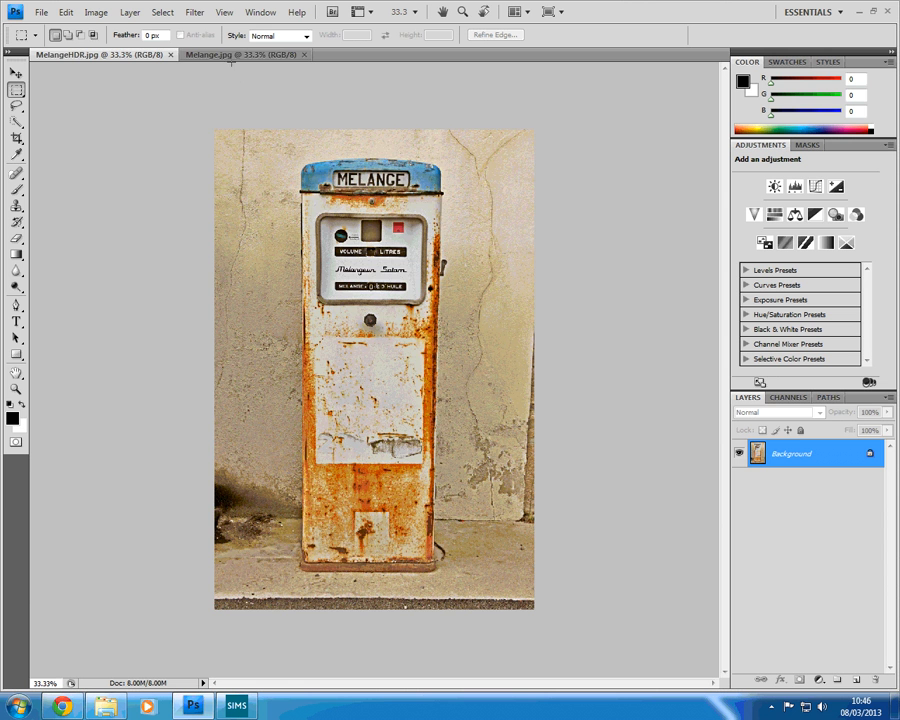
click(229, 56)
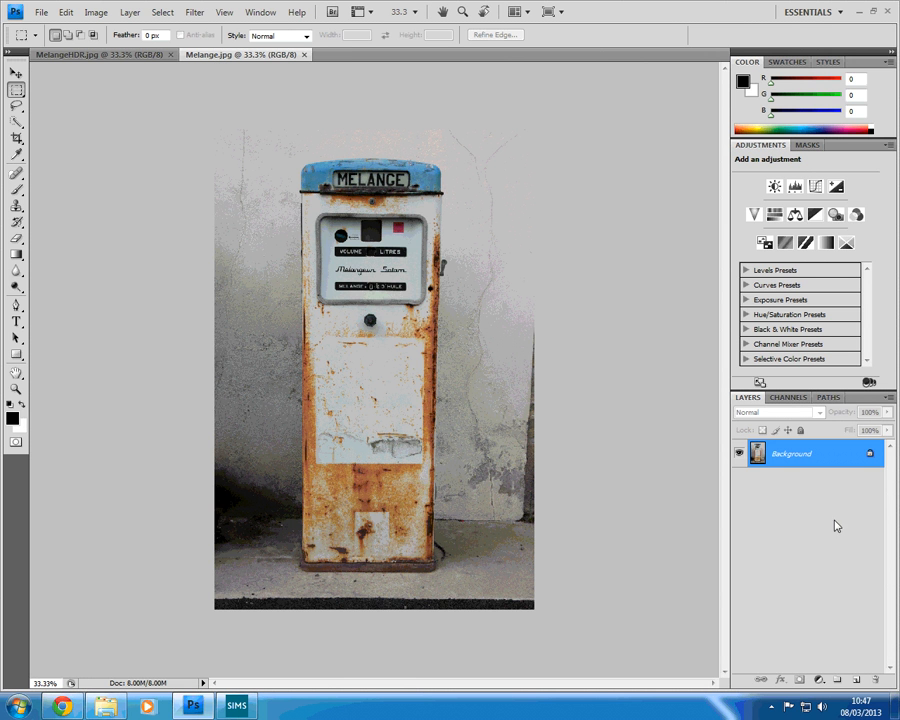
drag(818, 459, 858, 680)
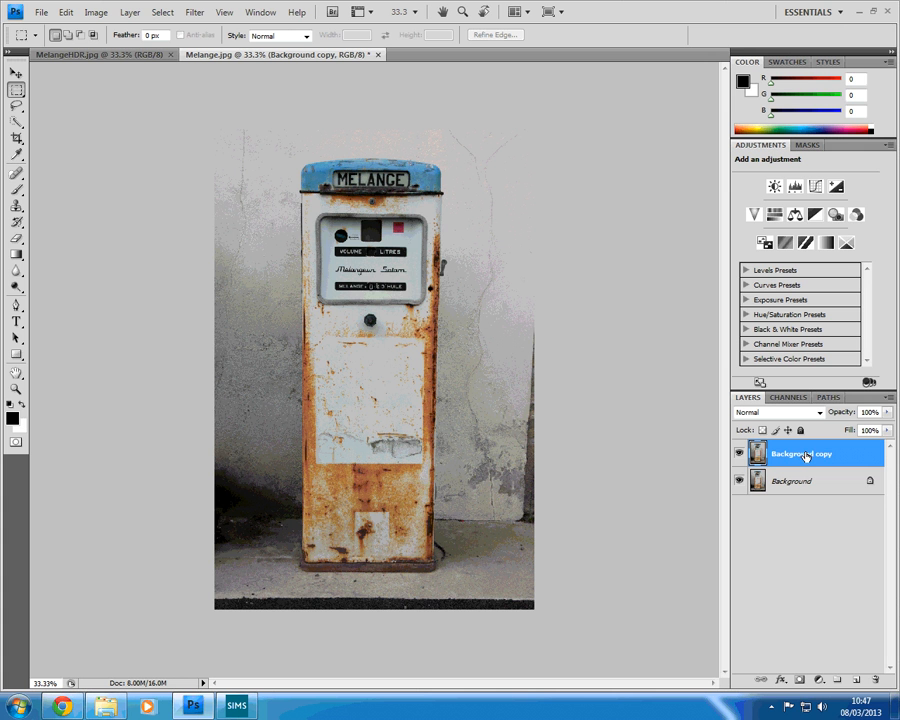
double_click(806, 456)
text(Shadow Highlights)
click(838, 485)
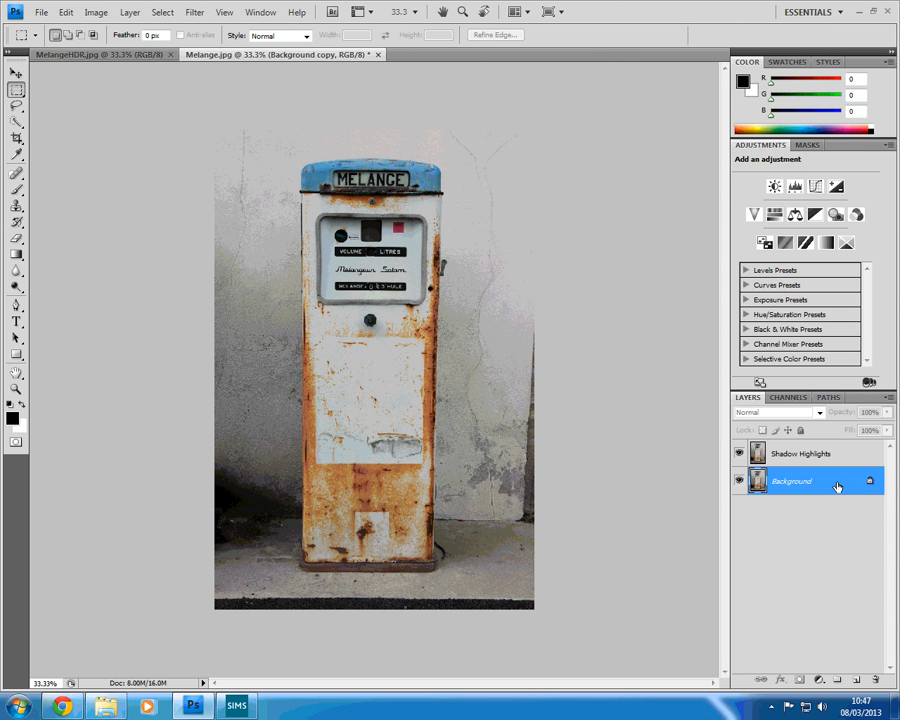
click(838, 454)
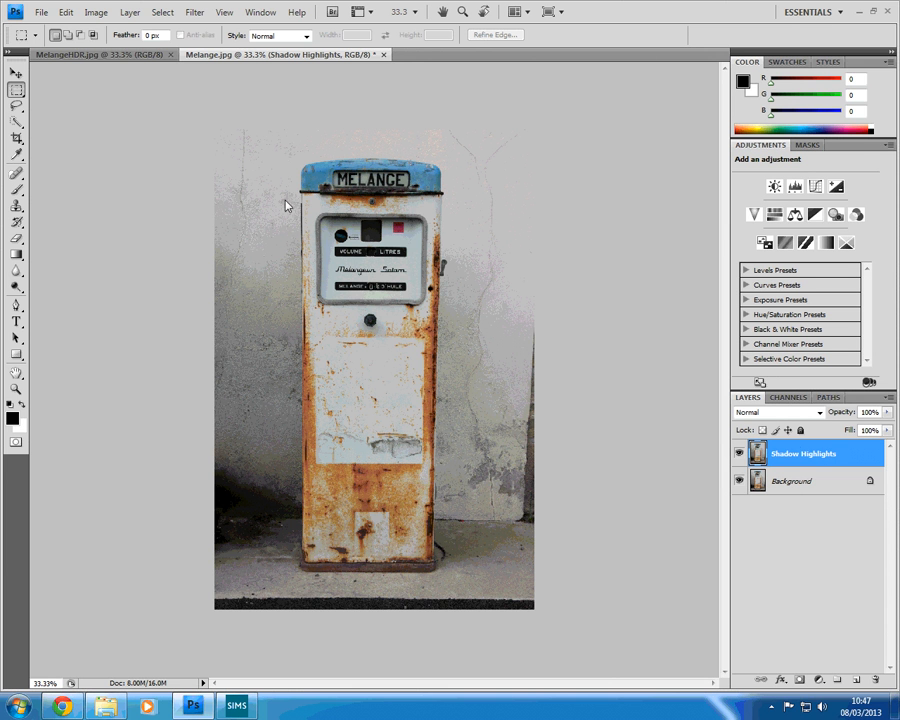
Open the Shadows/Highlights adjustment with all its options and set the Shadows amount to 60% and tonal width to 49%
click(92, 14)
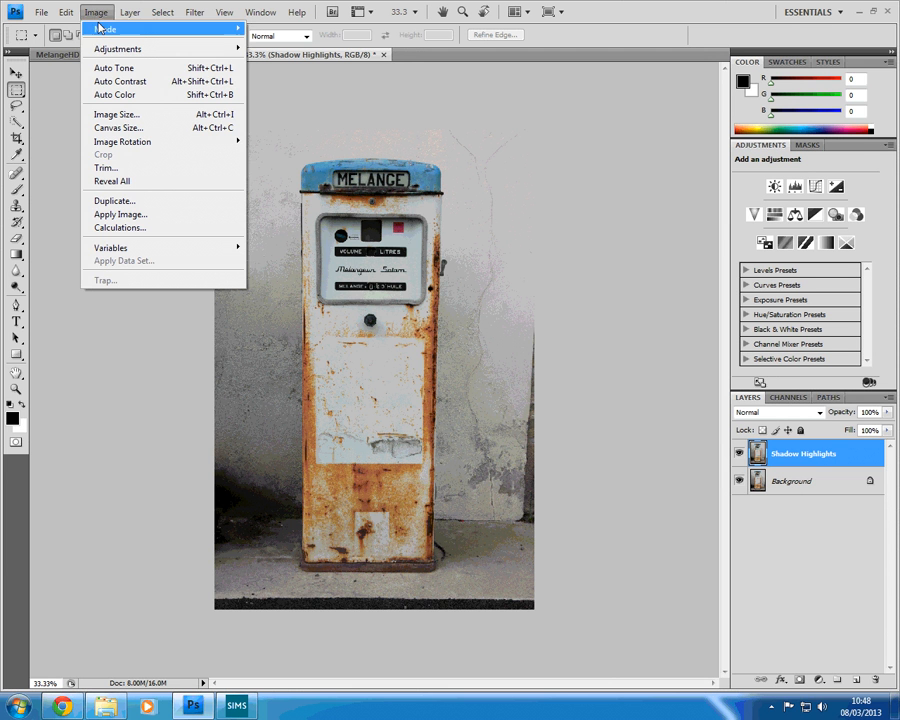
mouse_move(111, 52)
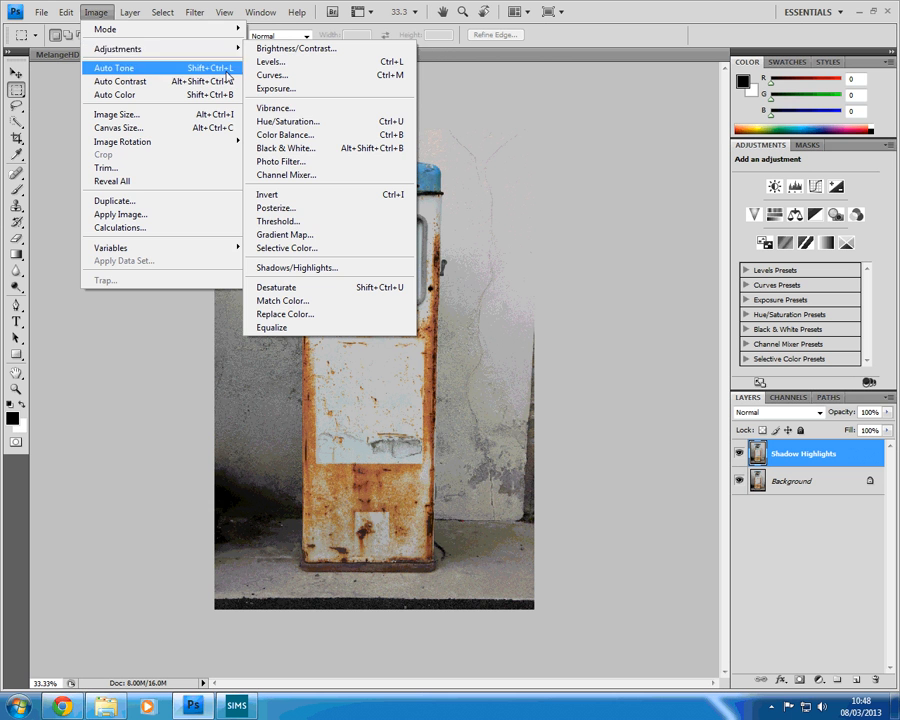
click(301, 268)
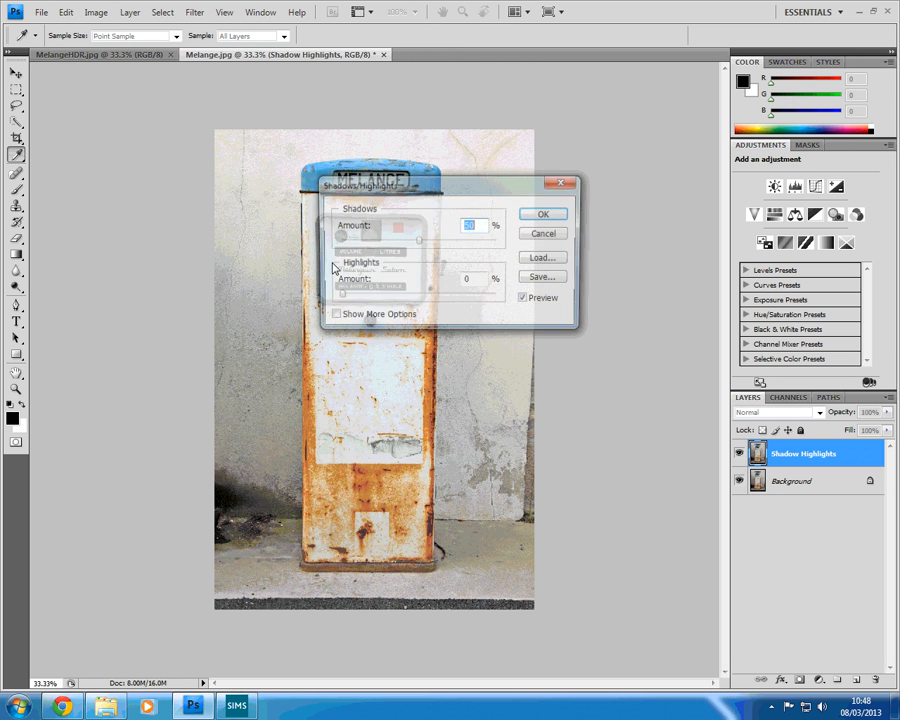
click(337, 318)
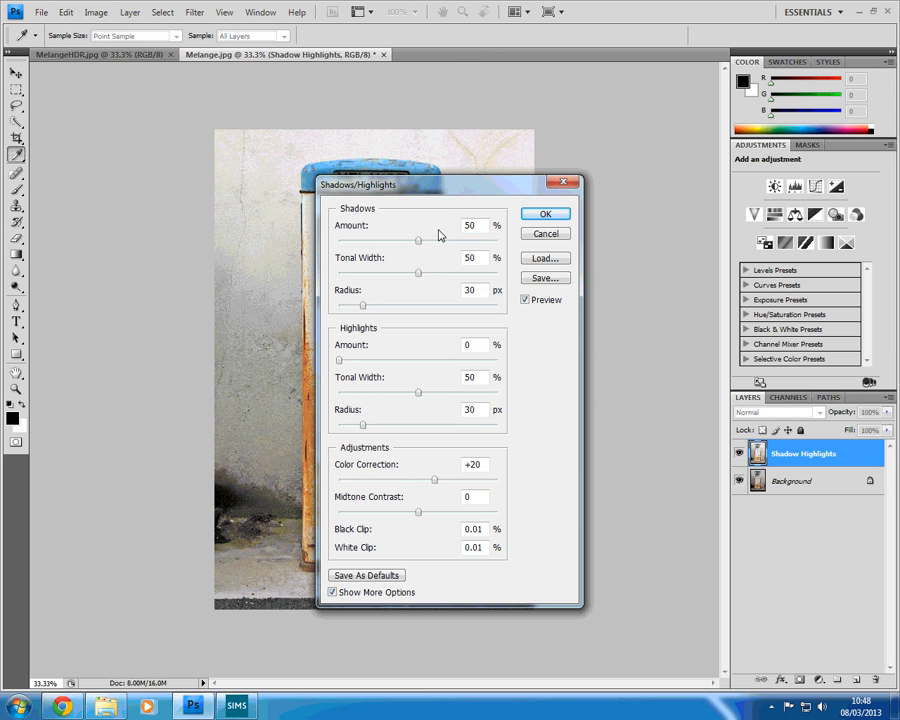
drag(452, 192, 477, 187)
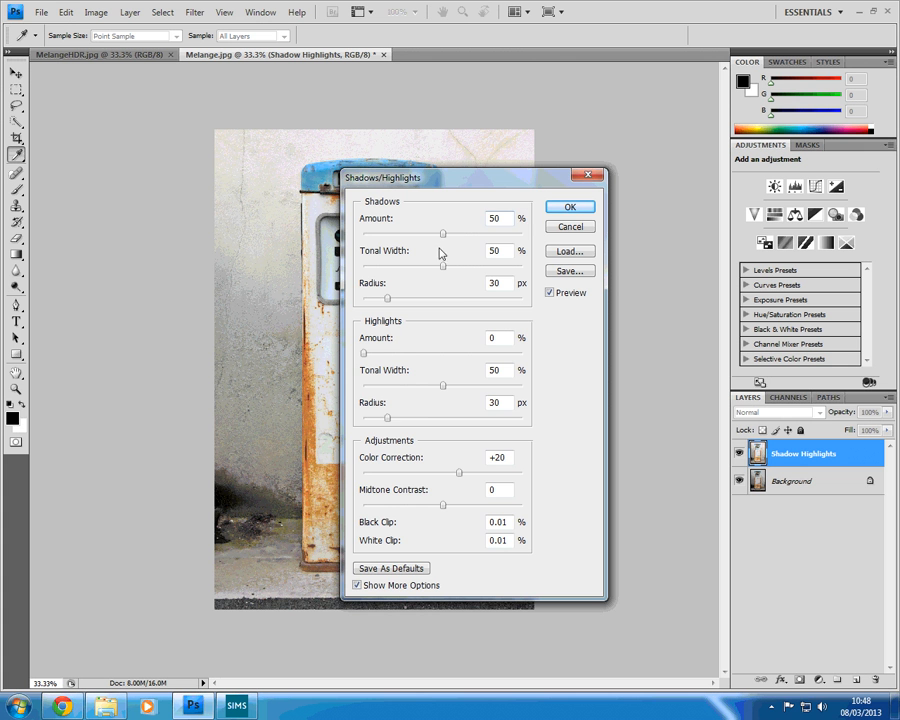
drag(443, 235, 446, 236)
drag(452, 186, 584, 180)
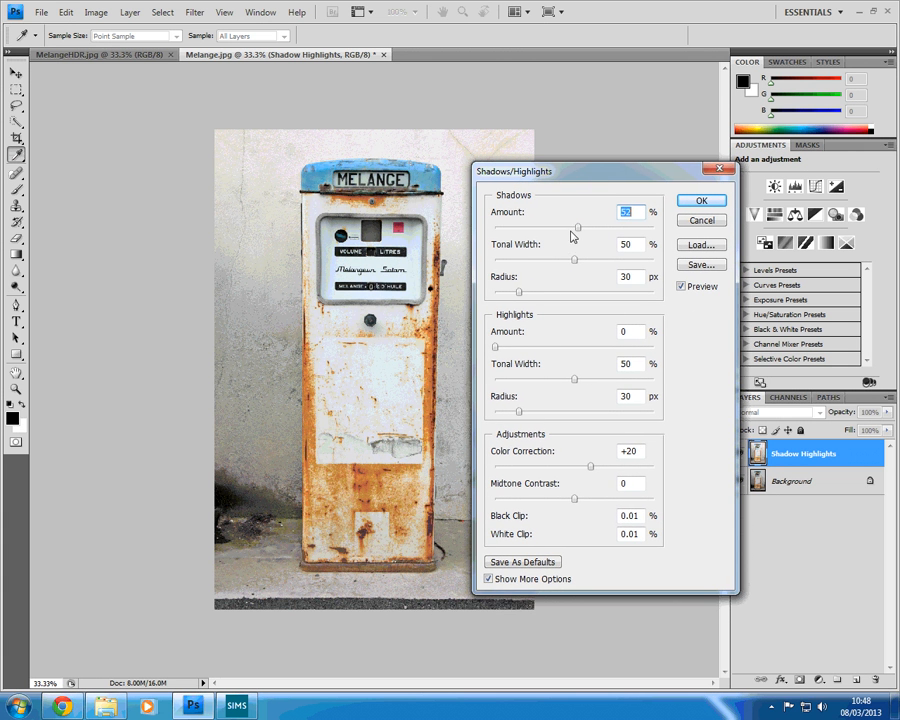
drag(577, 227, 576, 265)
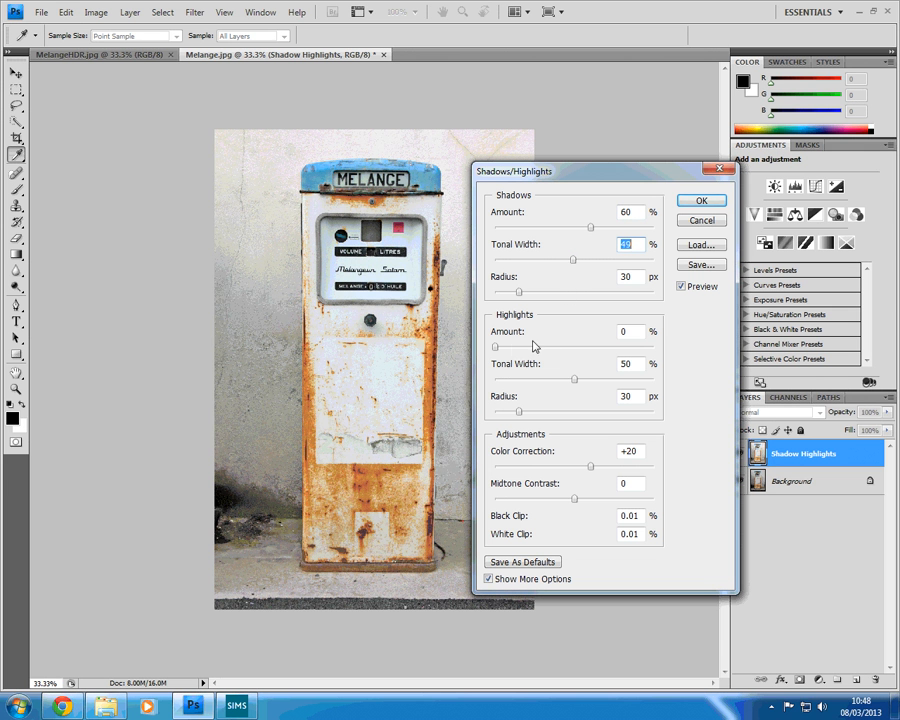
Set Highlights to 38% amount and 49% tonal width, Midtone Contrast to +51, raise the Shadows amount slightly, and apply the adjustment
drag(507, 349, 574, 386)
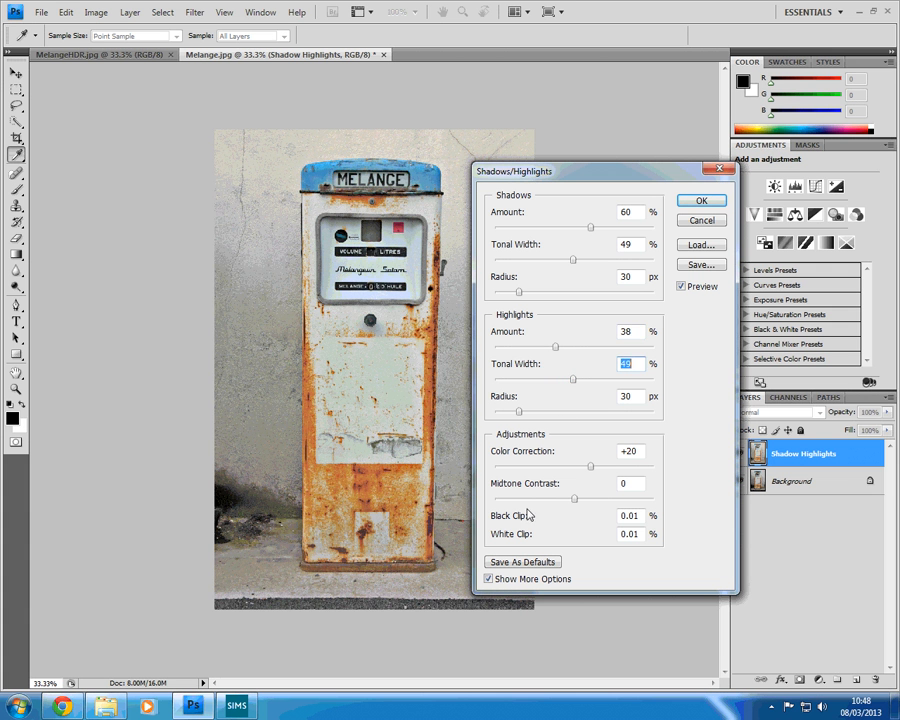
drag(573, 500, 616, 509)
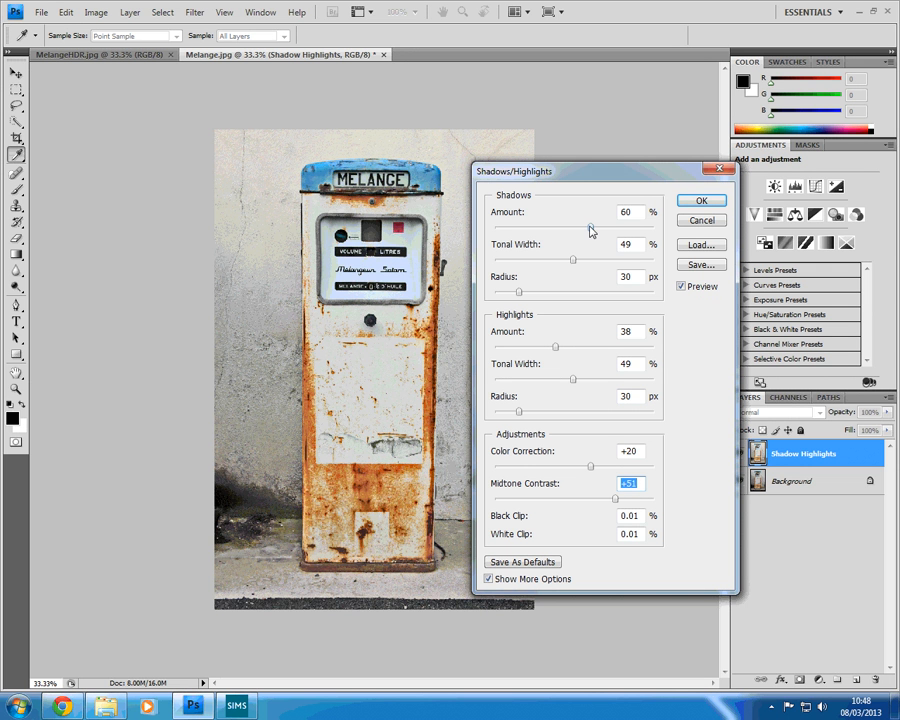
drag(590, 228, 599, 231)
click(688, 204)
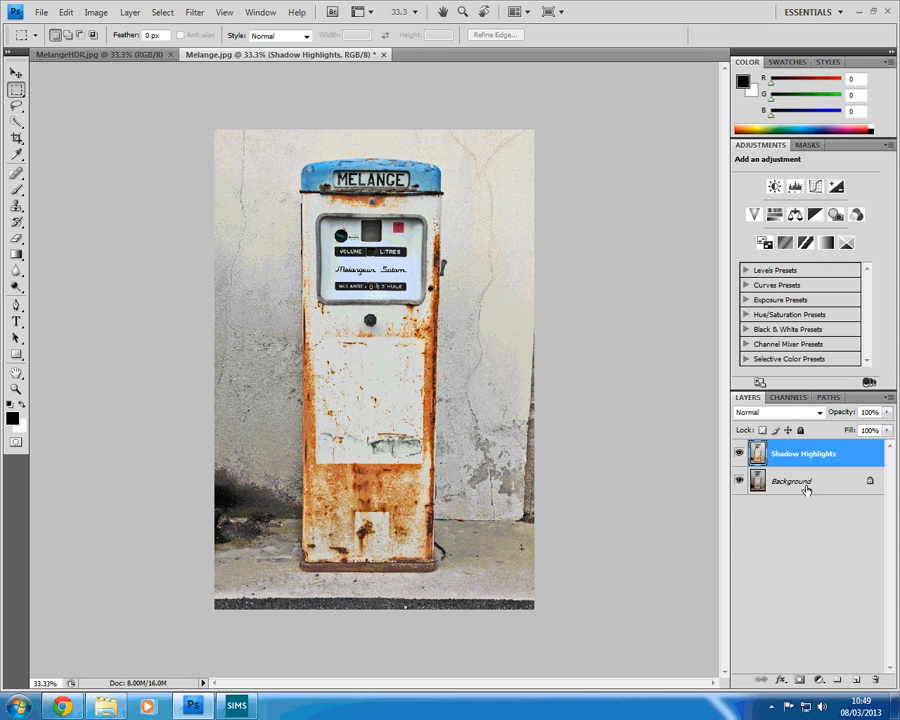
Duplicate the Background layer again, move the copy above Shadow Highlights, and toggle its visibility to compare the two versions
drag(807, 487, 856, 679)
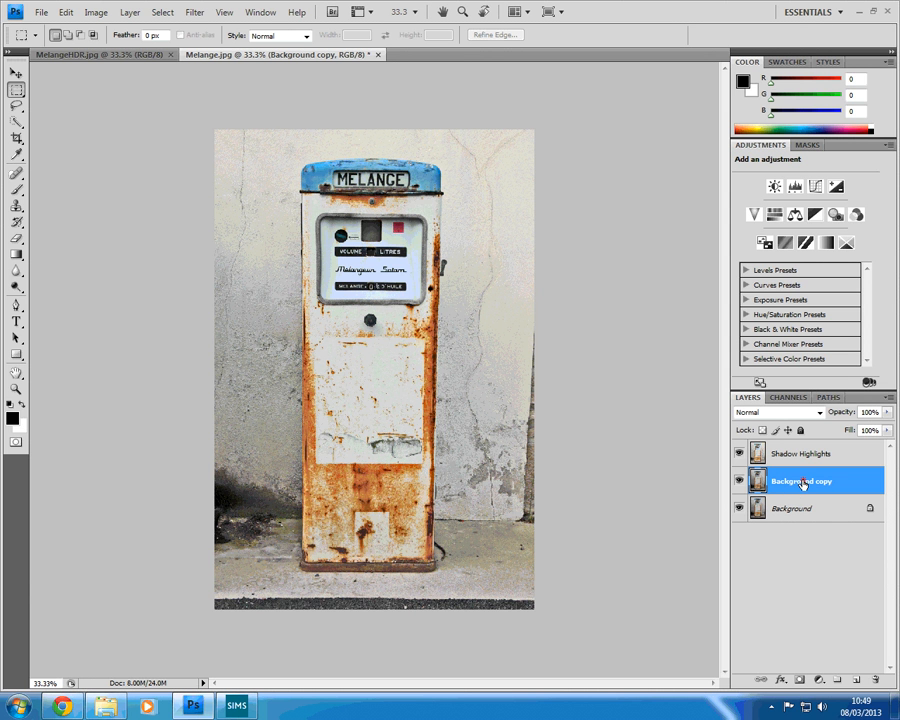
drag(802, 484, 795, 447)
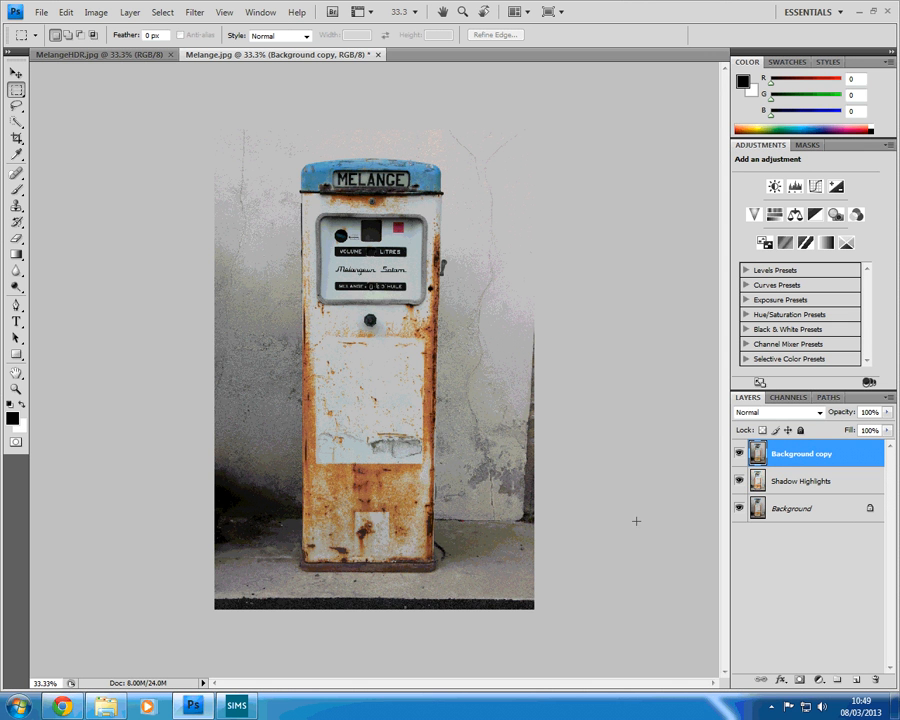
click(739, 455)
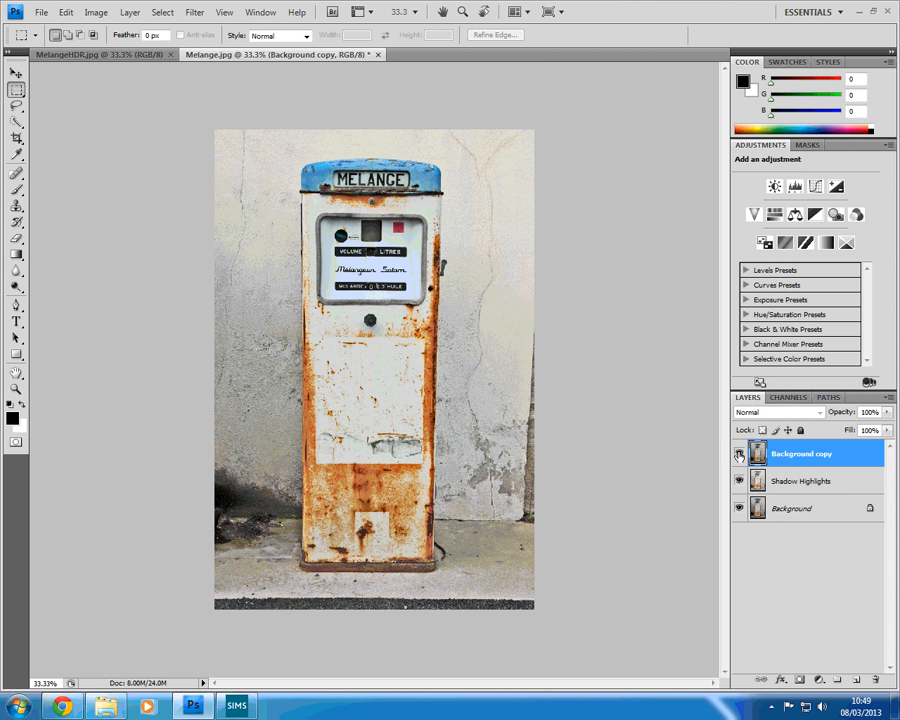
click(739, 455)
click(739, 455)
click(739, 455)
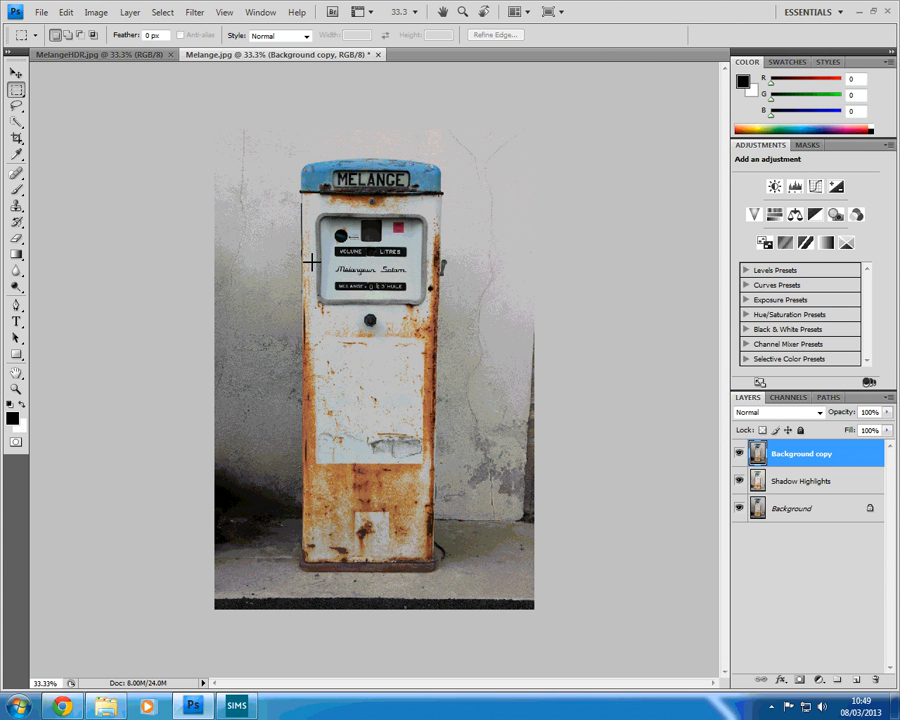
Apply a High Pass filter with a 10.0 pixel radius to the Background copy layer
click(195, 13)
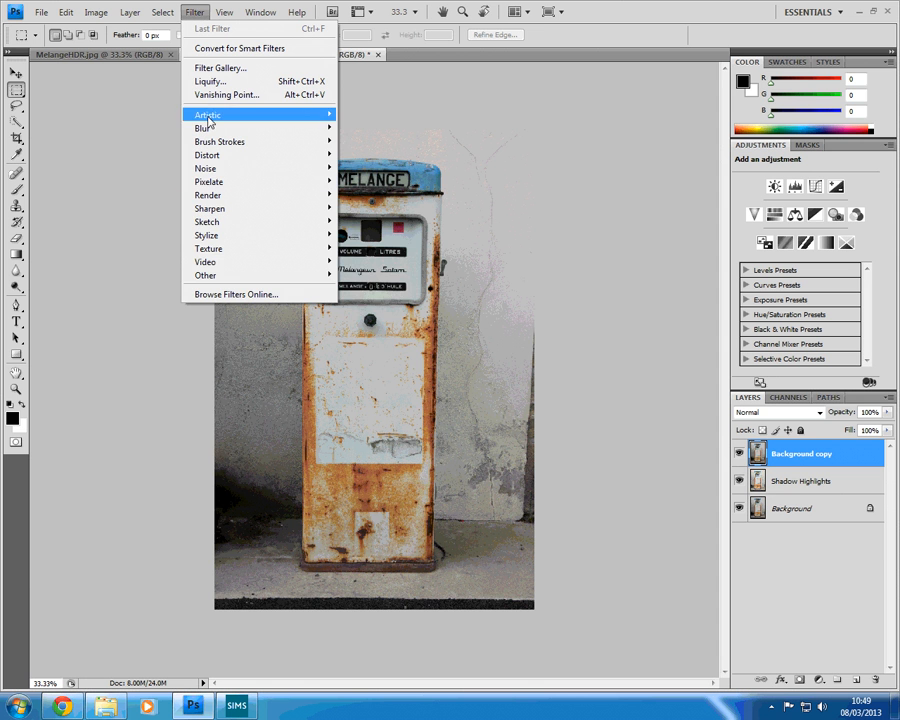
mouse_move(248, 276)
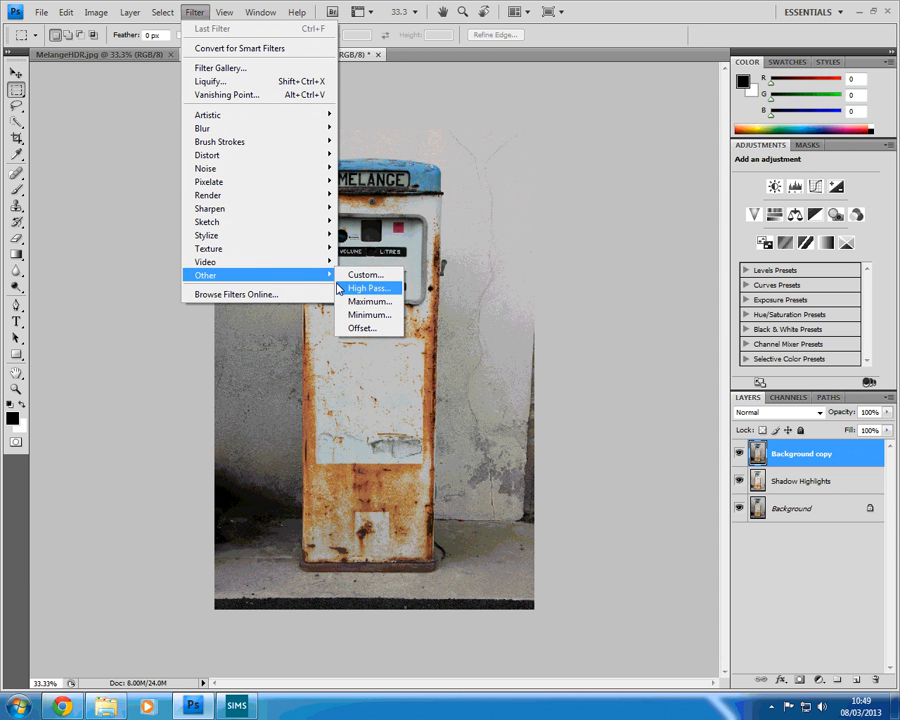
click(368, 288)
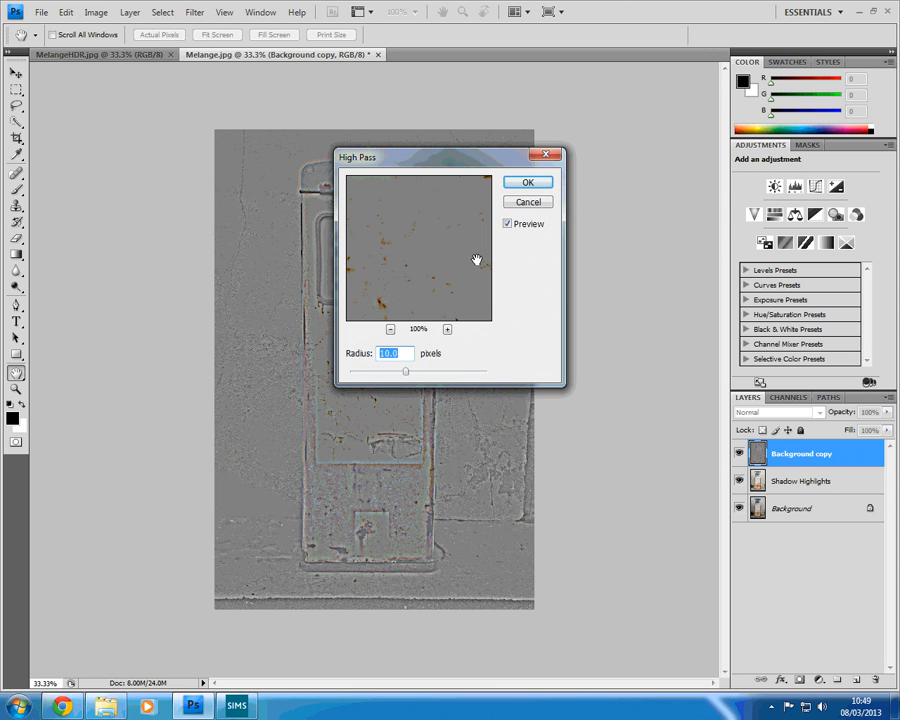
click(538, 183)
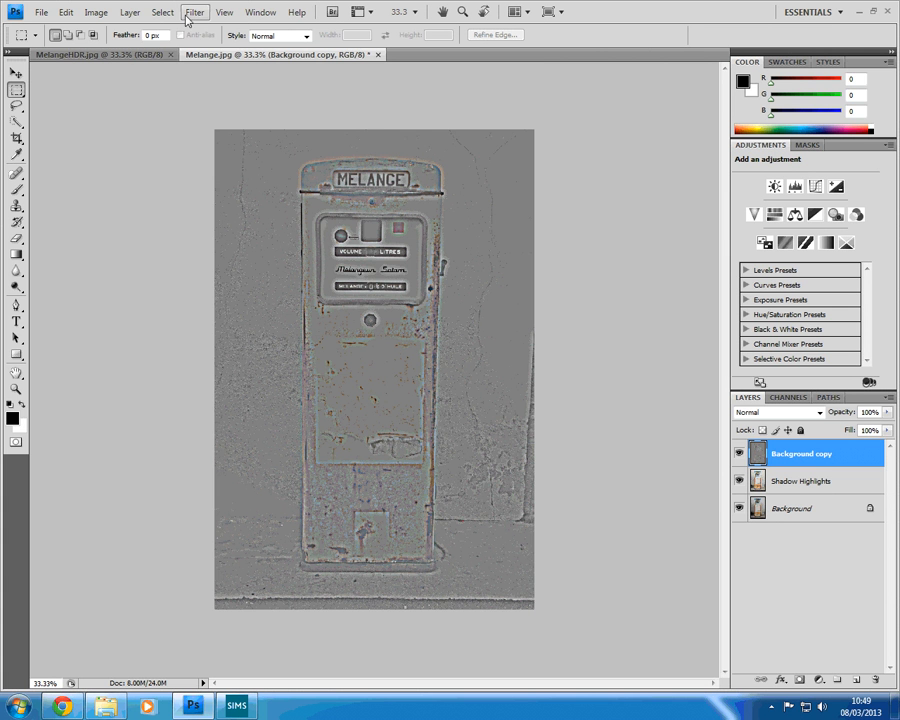
Desaturate the Background copy layer and set its blend mode to Overlay
click(97, 14)
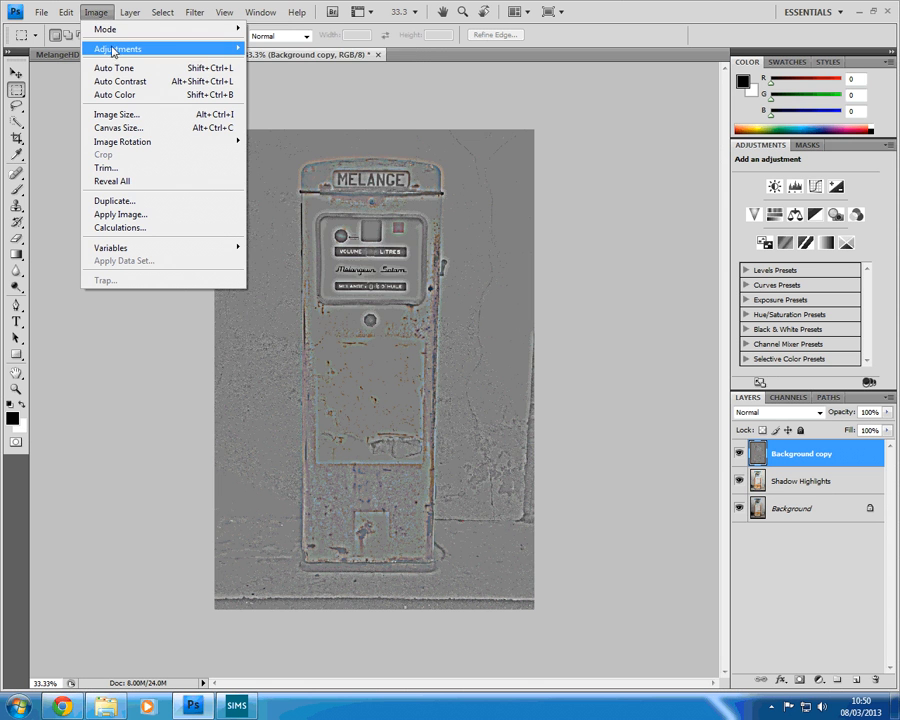
mouse_move(140, 50)
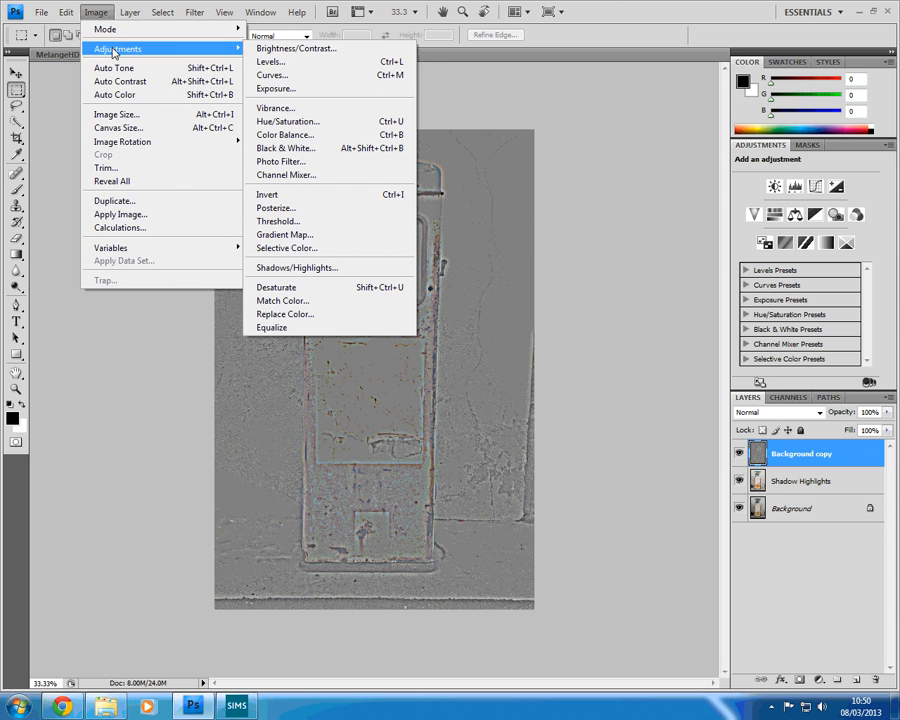
click(301, 289)
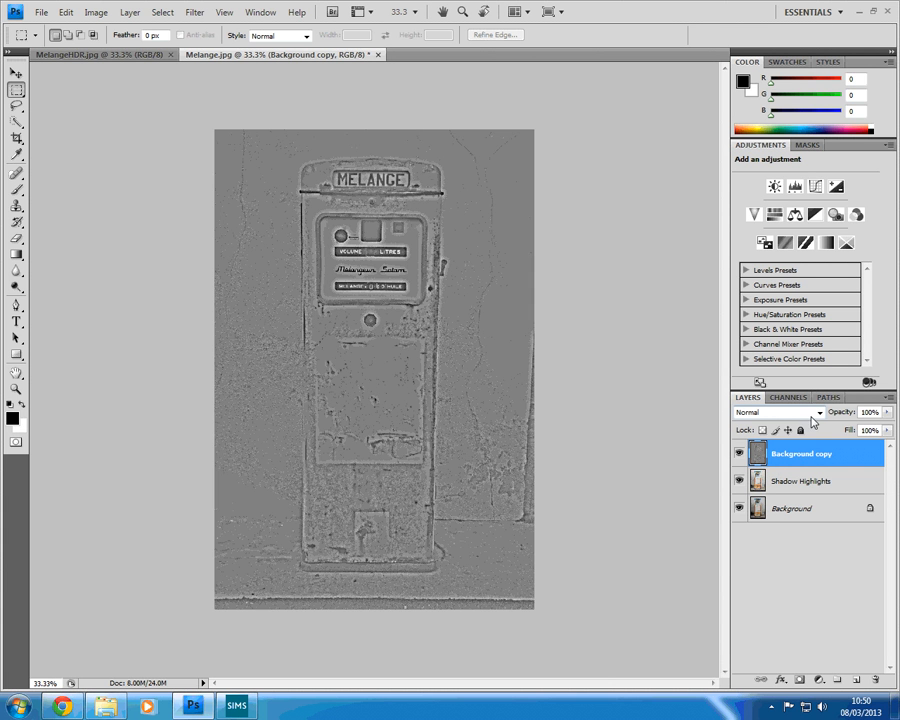
click(819, 413)
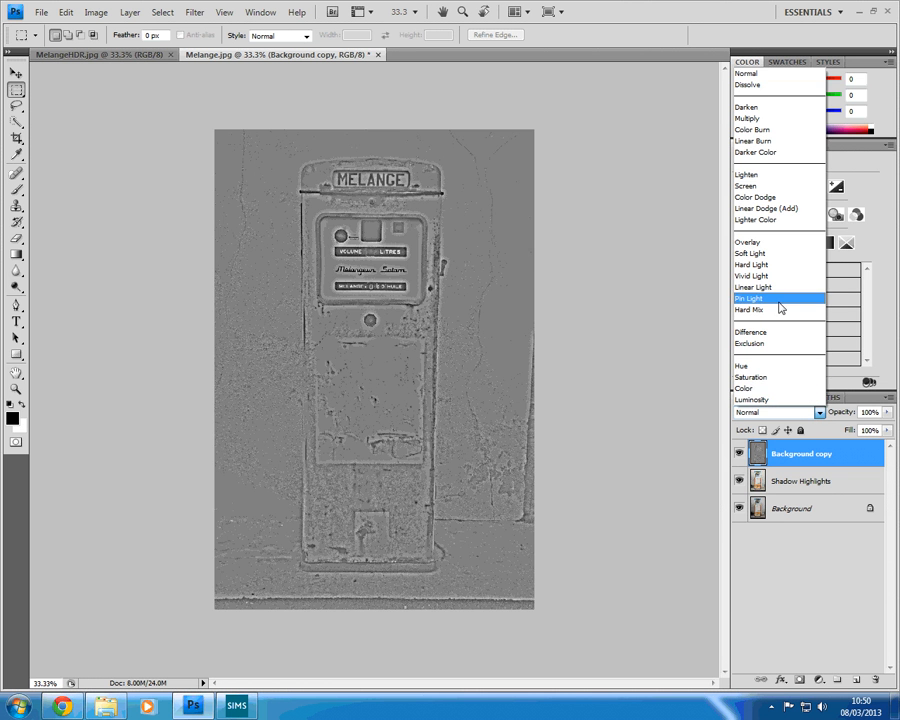
click(763, 242)
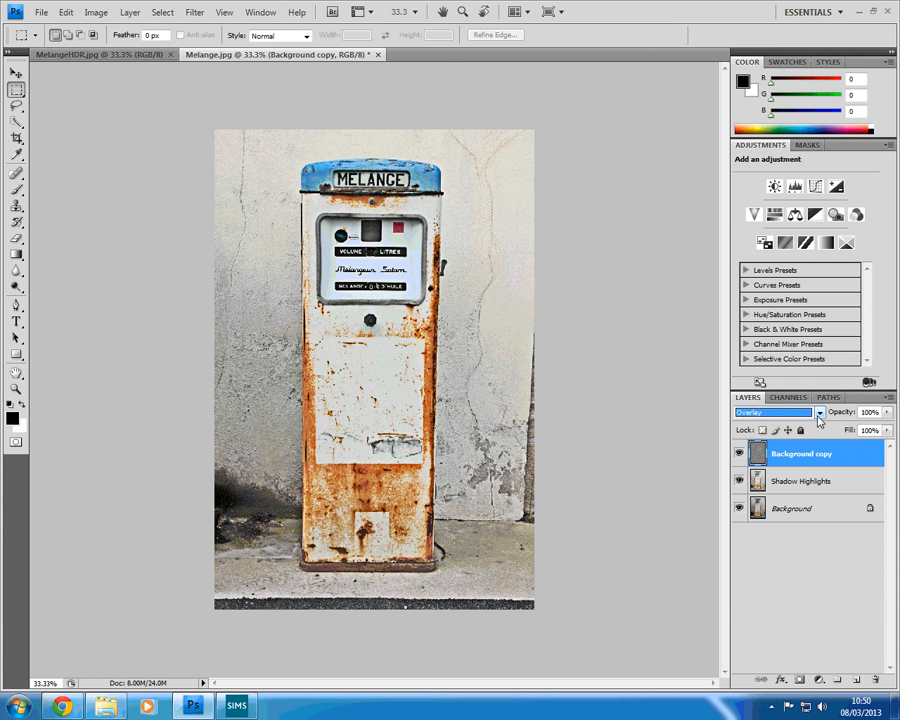
Compare the colours of the edited Melange.jpg with the reference image MelangeHDR.jpg, ending on Melange.jpg
click(106, 55)
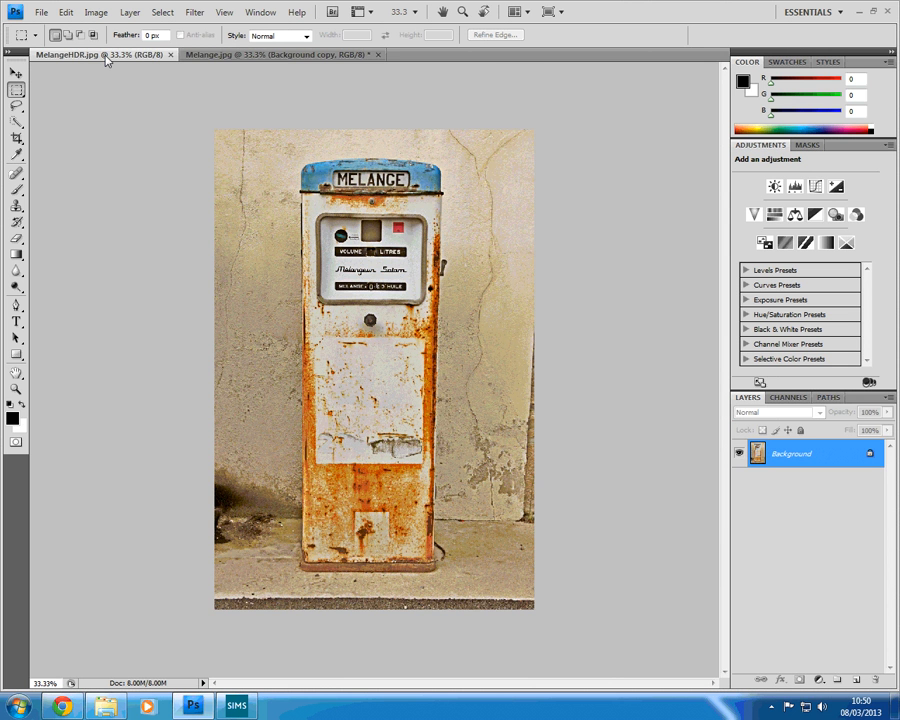
click(207, 56)
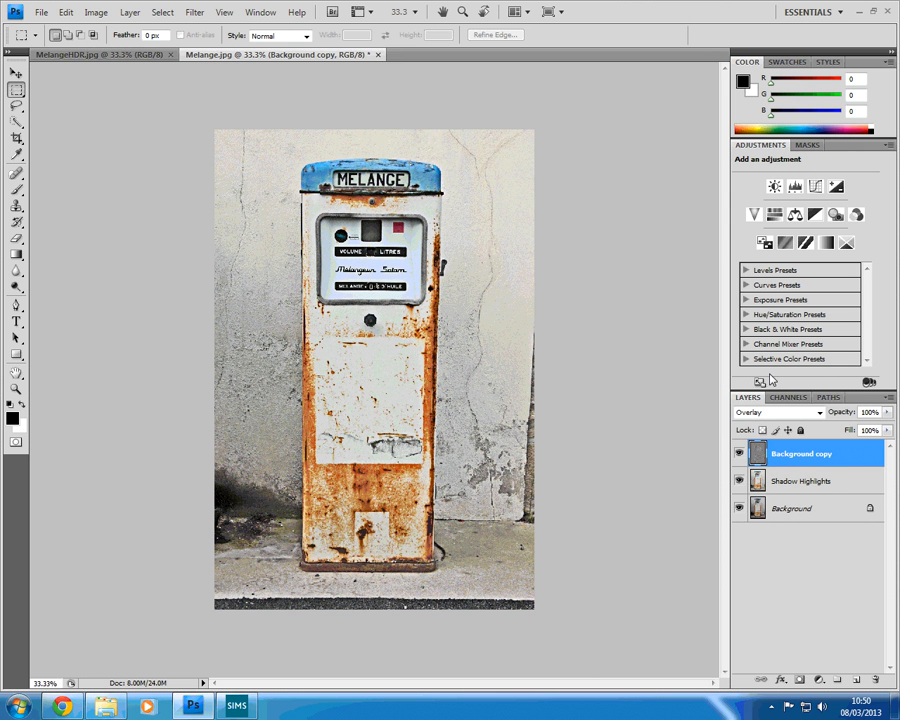
click(120, 55)
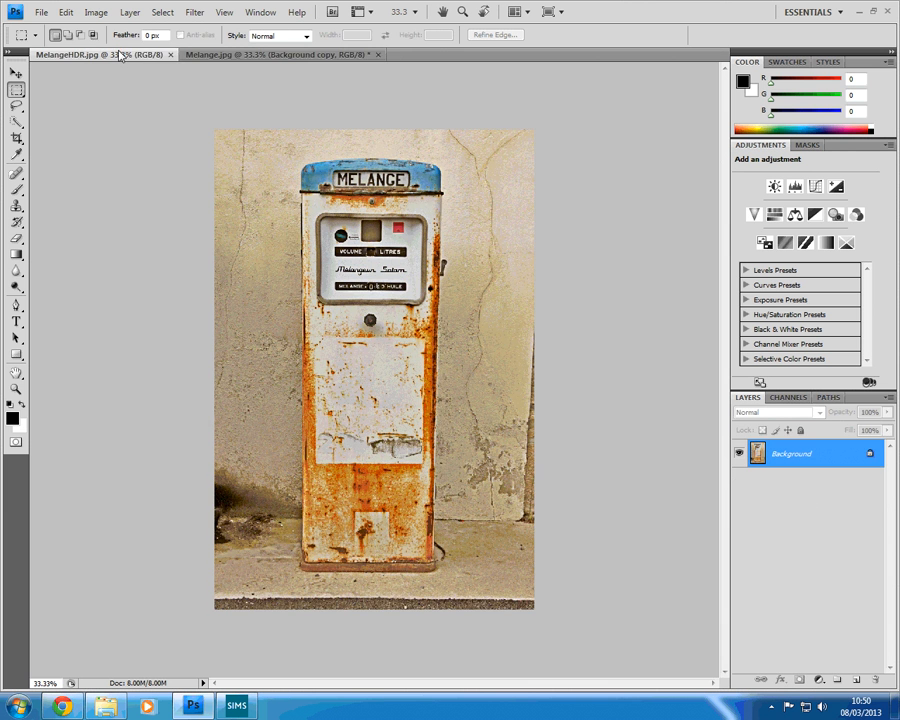
click(215, 55)
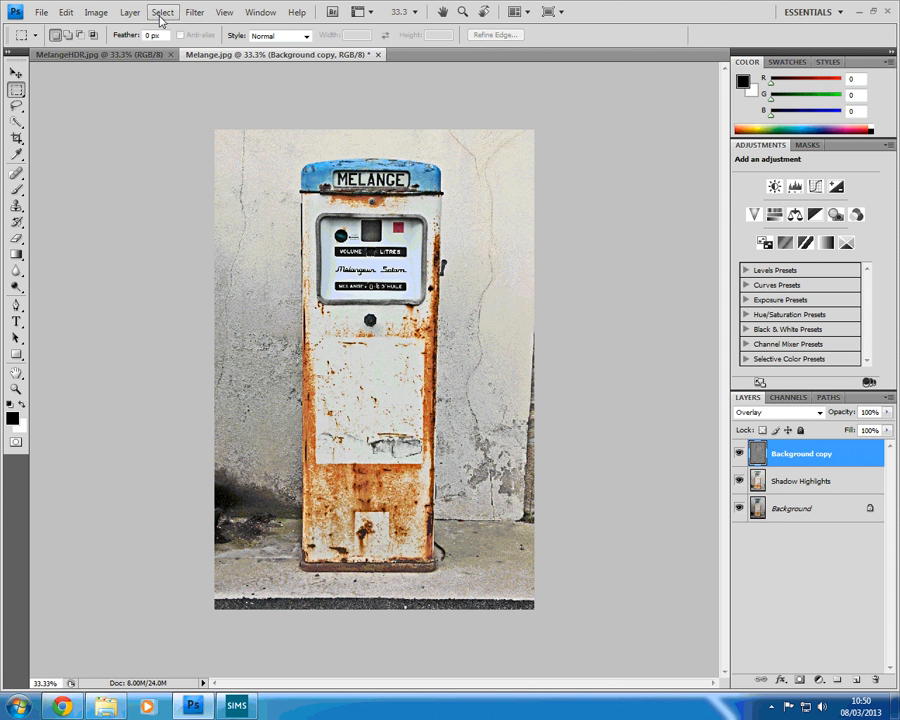
Apply a Color Balance adjustment to the Background copy layer's midtones with Cyan/Red at +37 and Yellow/Blue at -32
click(96, 14)
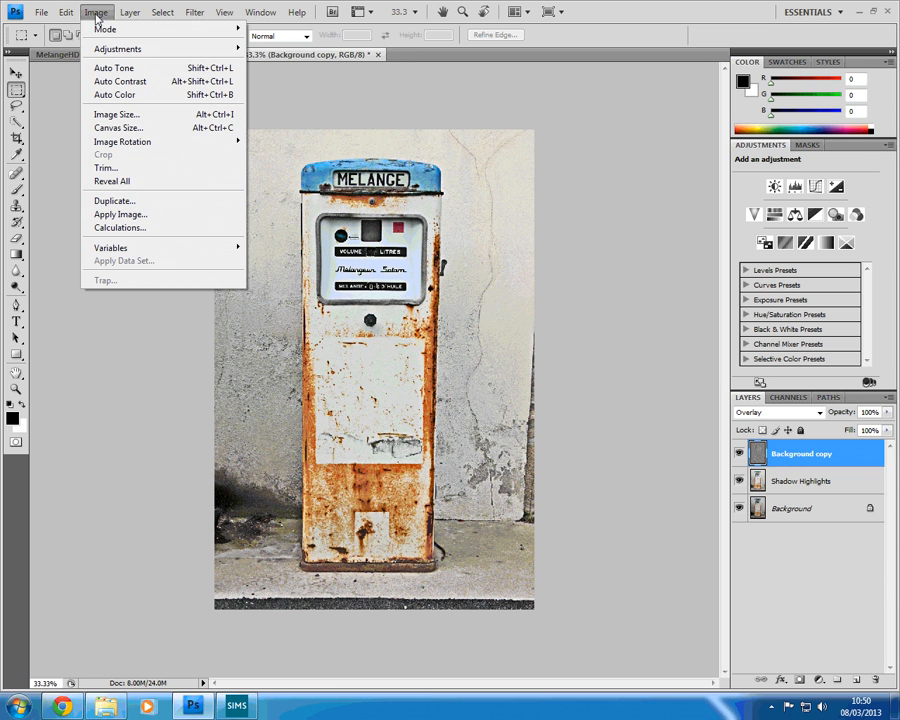
mouse_move(104, 47)
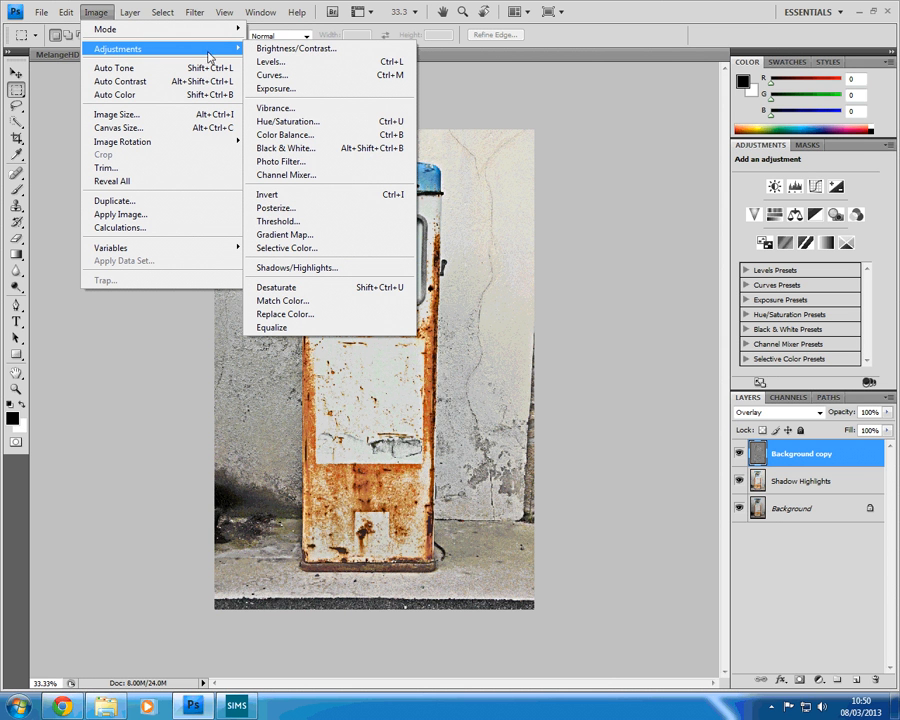
click(310, 140)
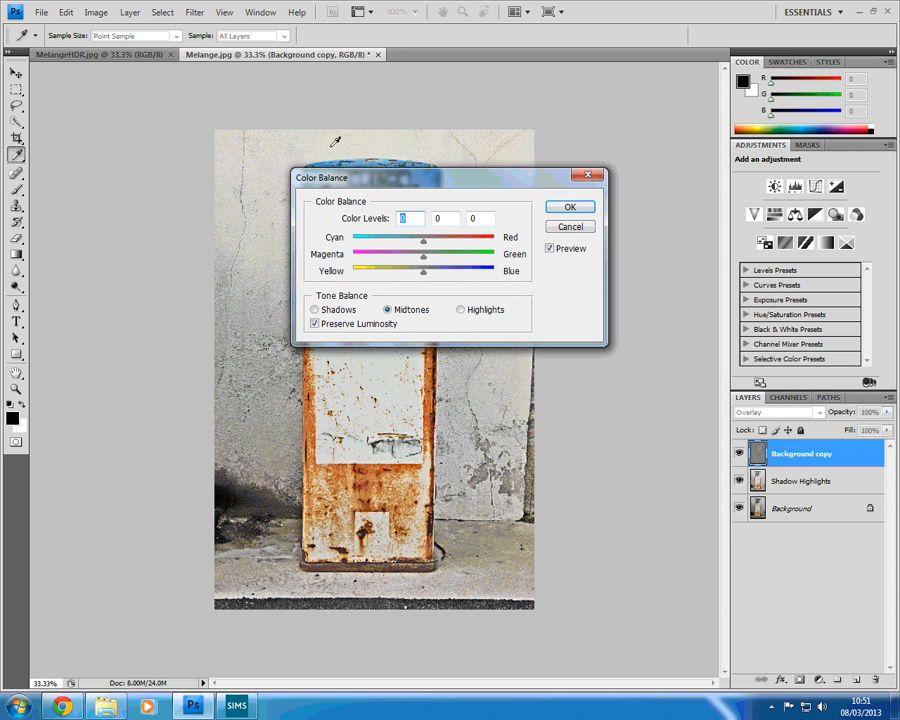
drag(400, 187, 468, 300)
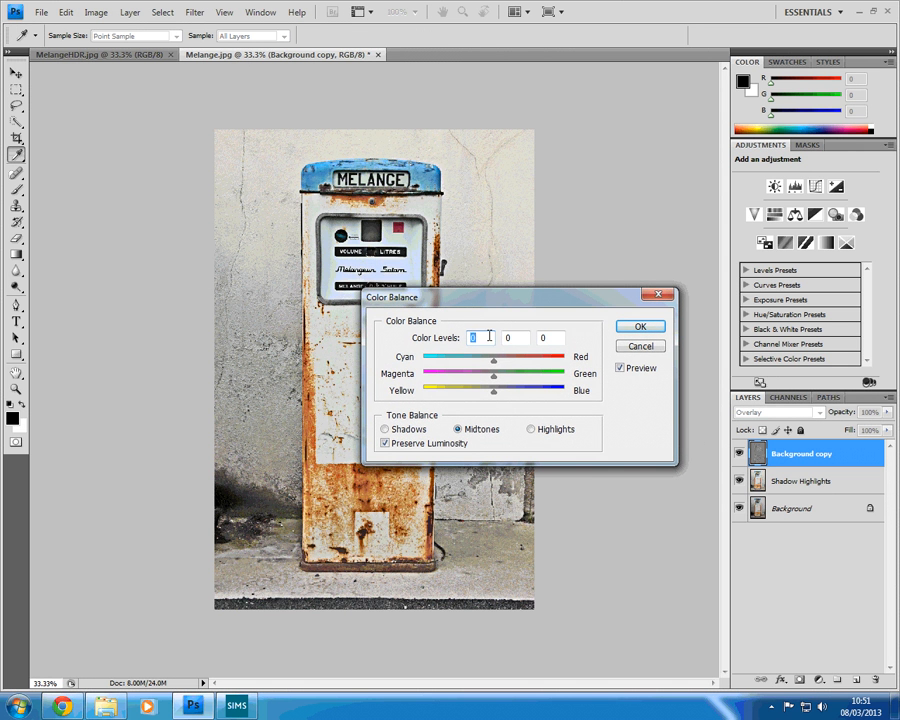
drag(493, 362, 527, 365)
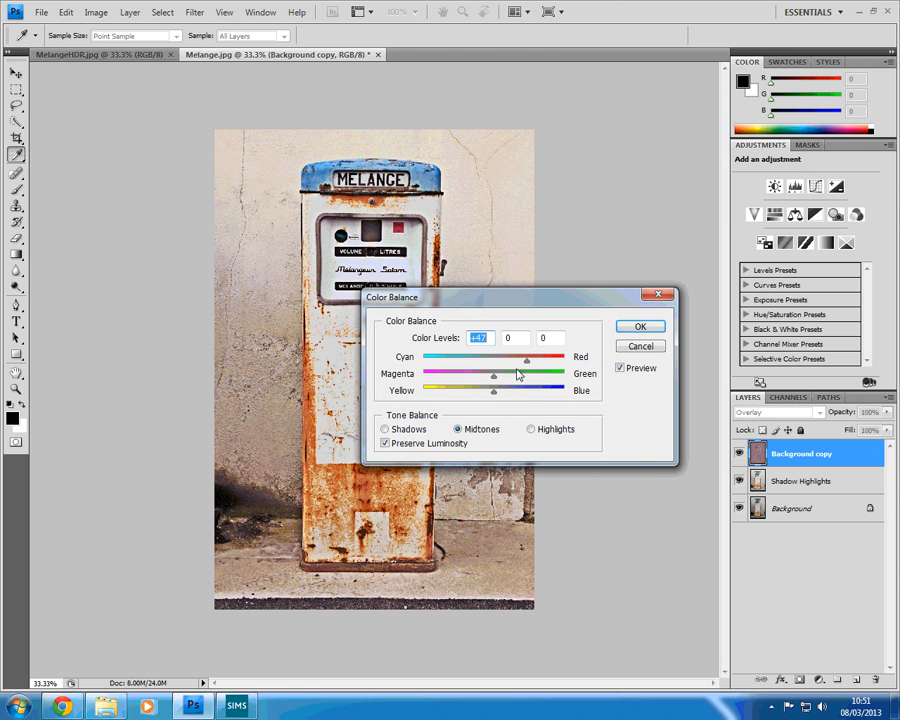
drag(496, 393, 465, 402)
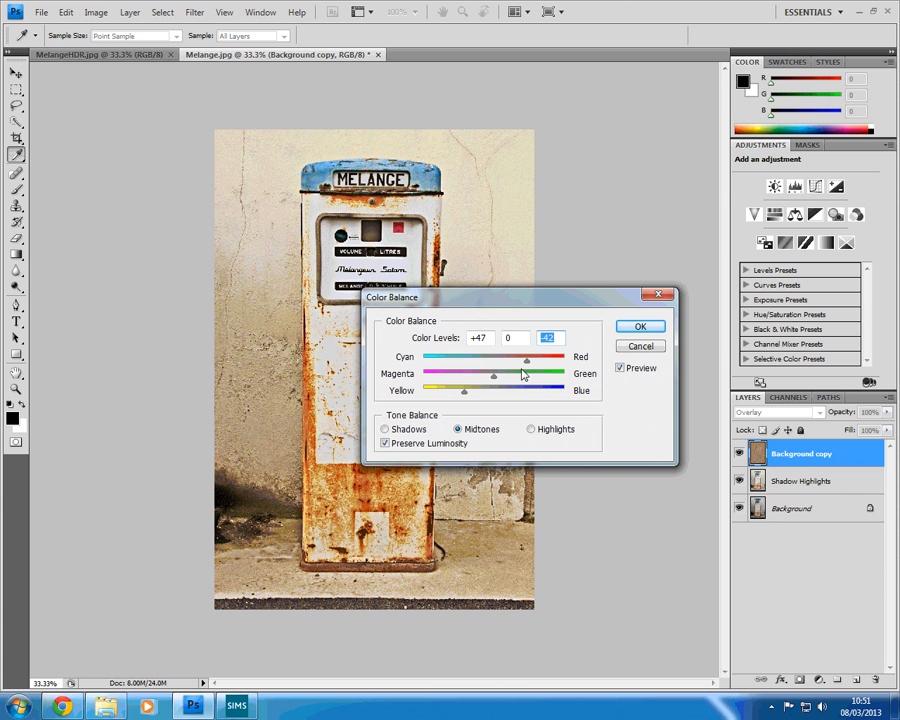
drag(526, 363, 519, 364)
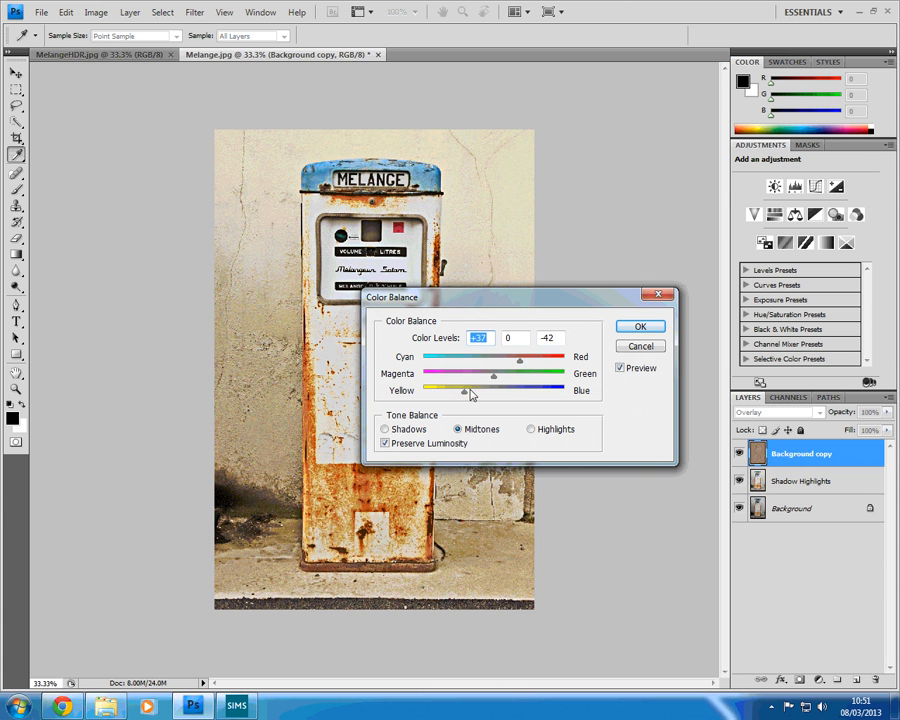
drag(464, 395, 472, 396)
drag(485, 298, 621, 236)
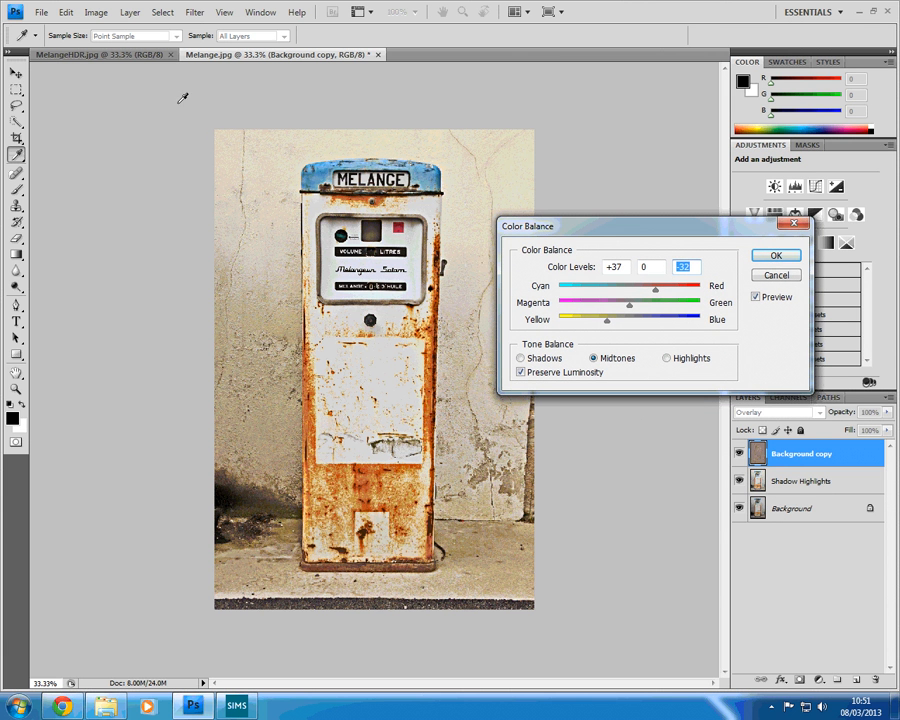
click(777, 256)
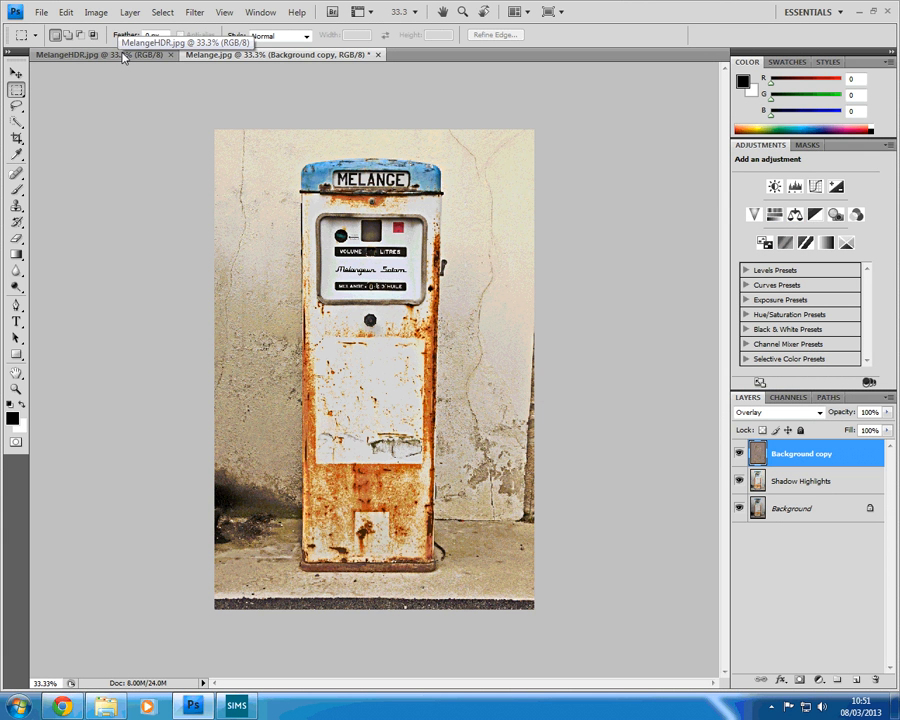
Check the colour-balanced Melange.jpg against MelangeHDR.jpg by alternating between both images, and return to Melange.jpg
click(126, 55)
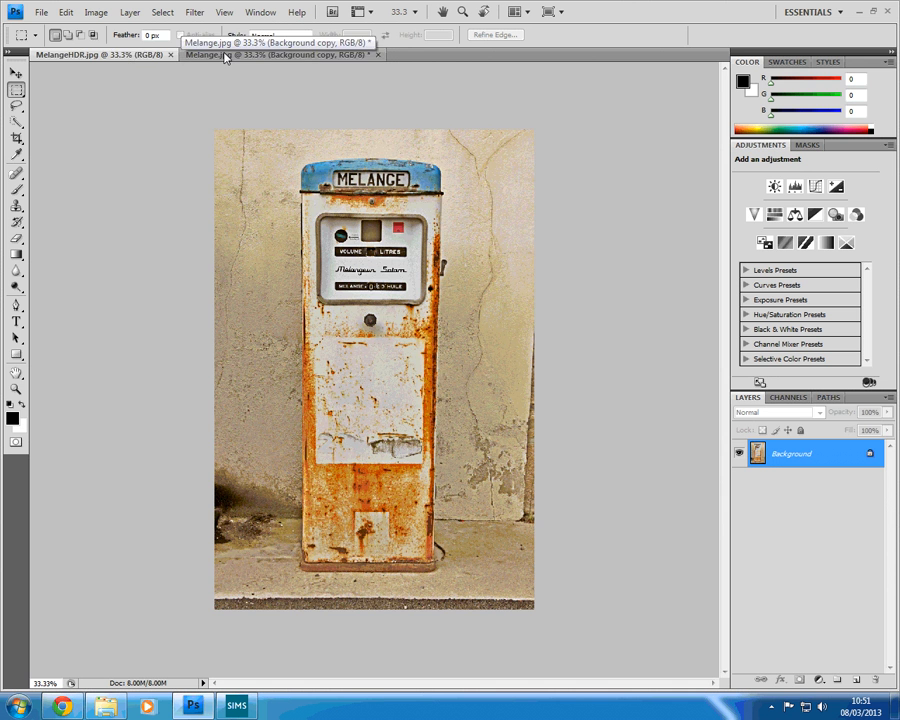
click(226, 55)
click(109, 57)
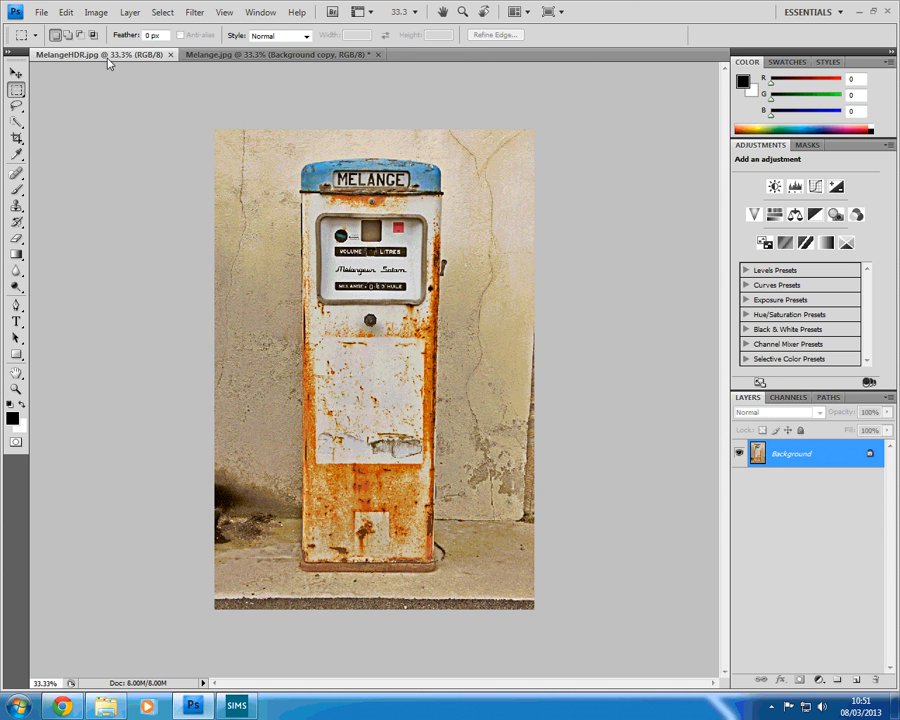
click(229, 56)
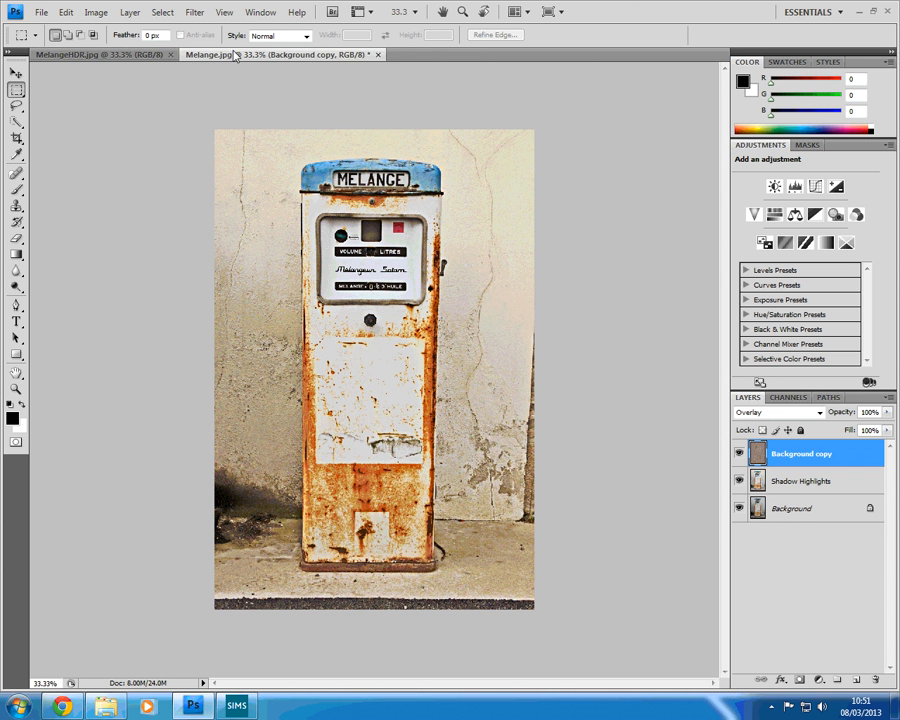